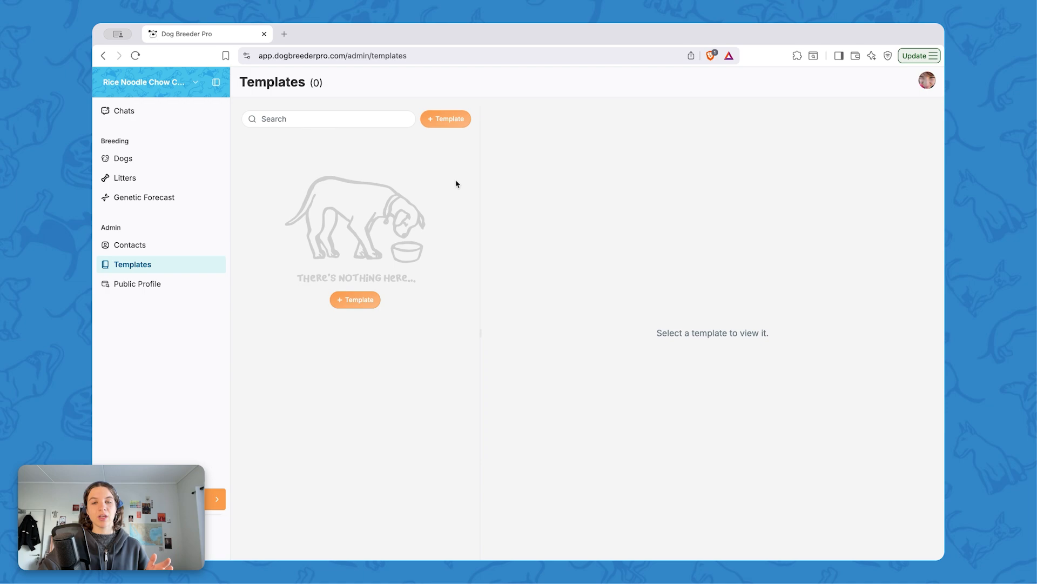
Step: Create a new litter checklist template named Newborn Puppies and save it
click(447, 118)
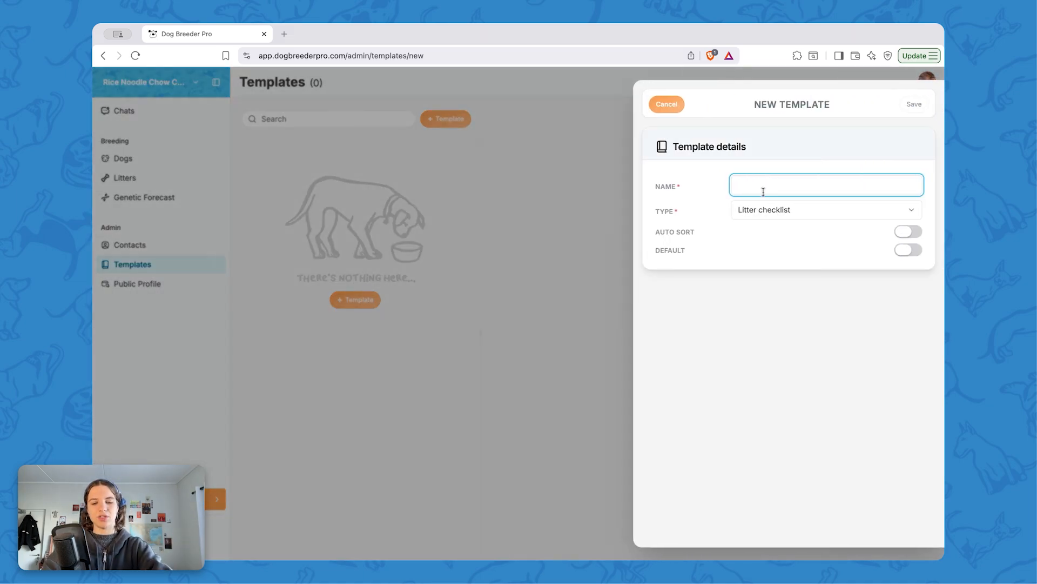
text(Newbor)
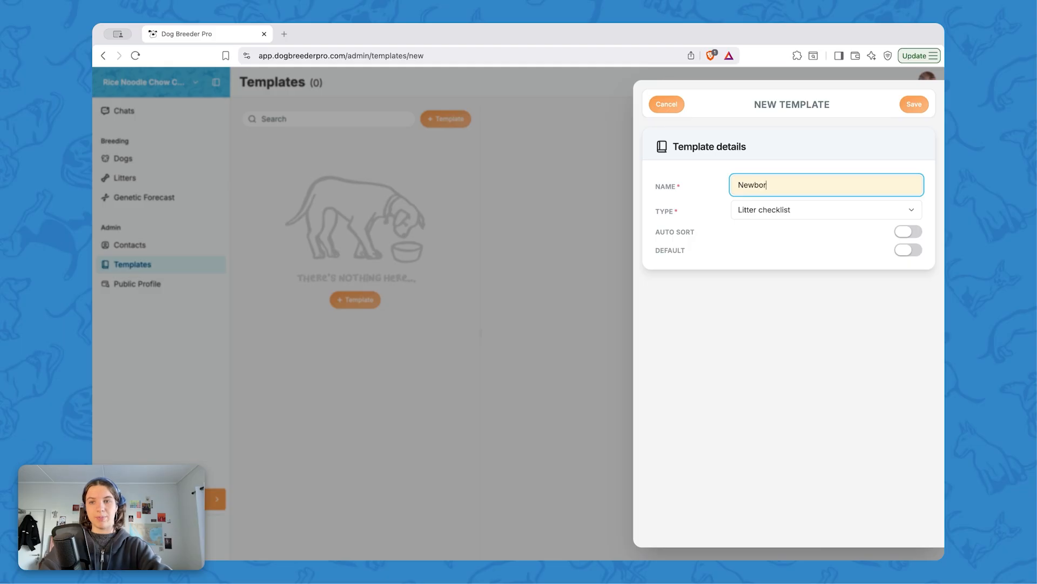
text(n Puppies)
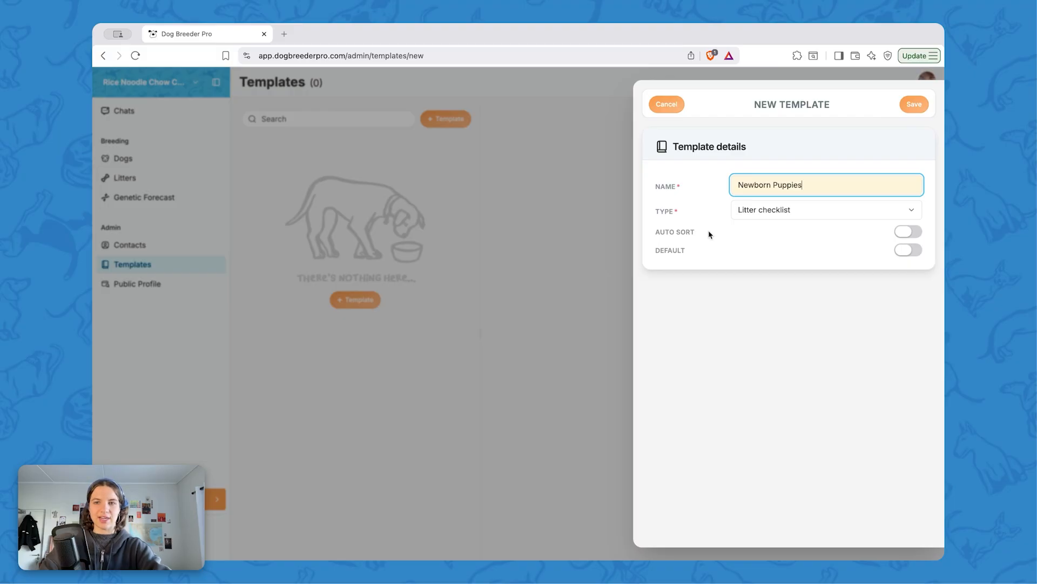
click(905, 234)
click(913, 106)
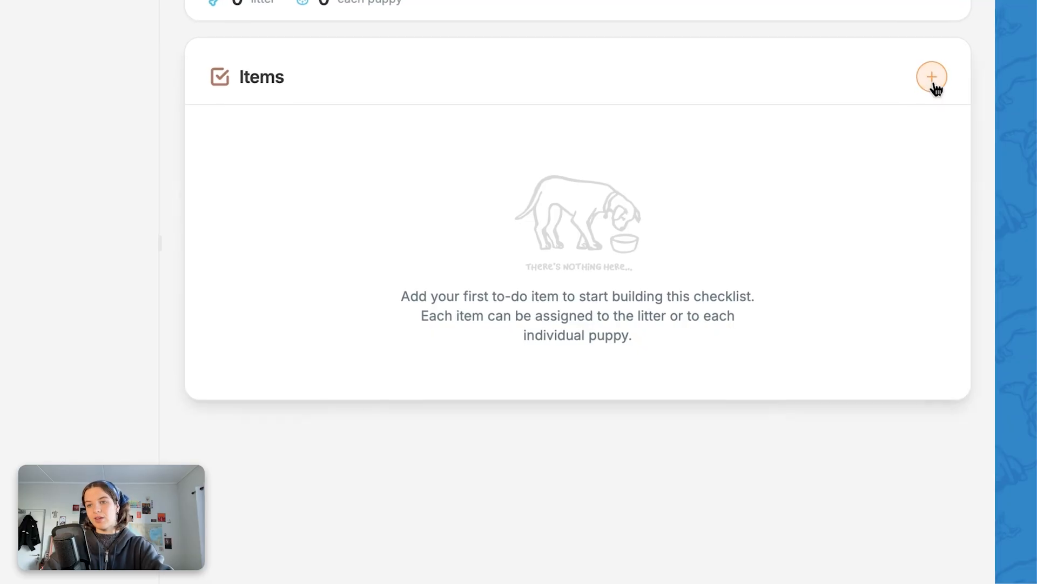
Step: Add a litter item titled Clean whelping box, due 0 days after whelping, and save it
click(935, 85)
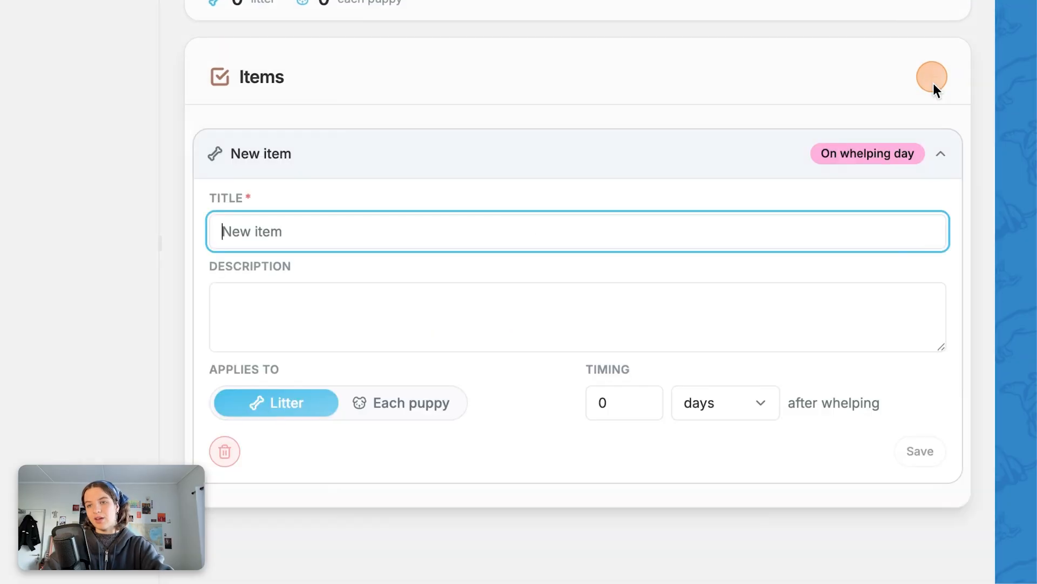
text(C)
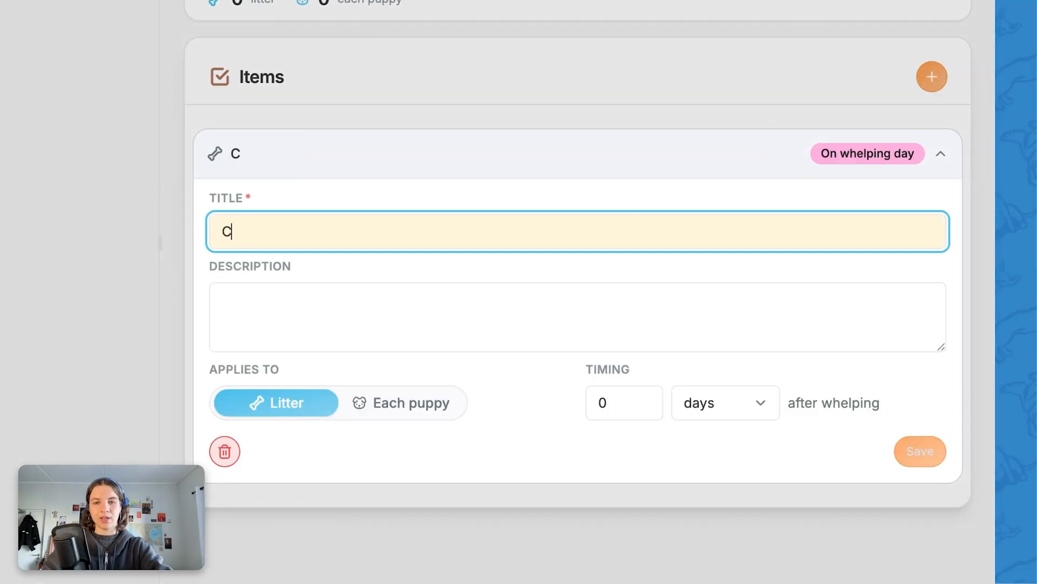
text(lean whelping box)
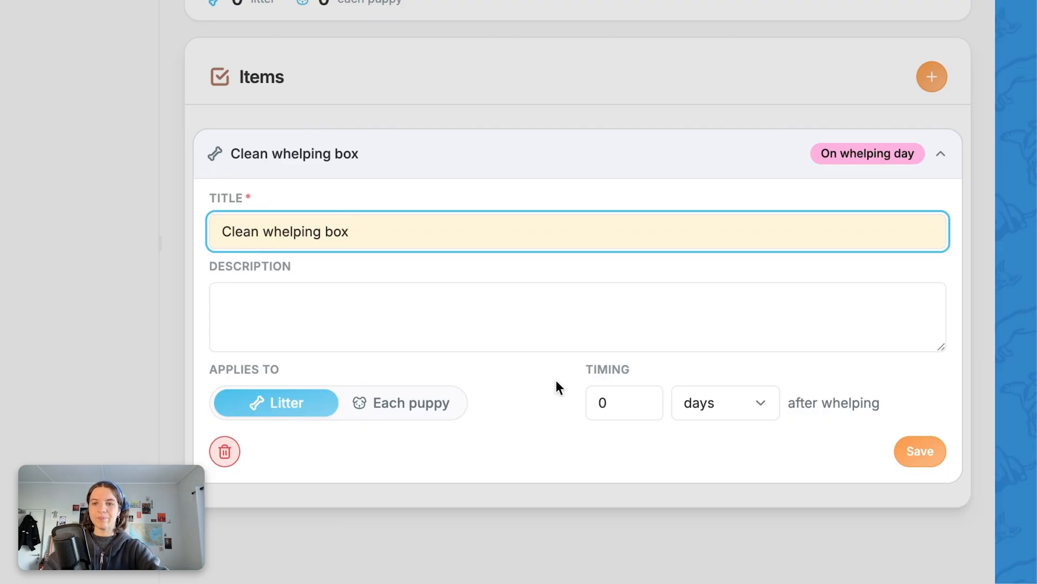
click(733, 409)
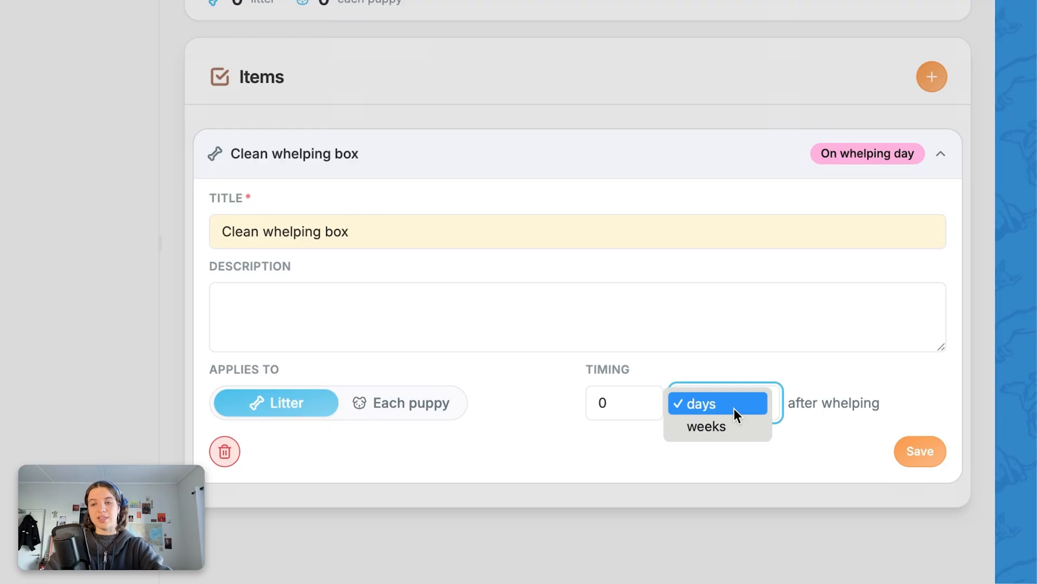
click(735, 409)
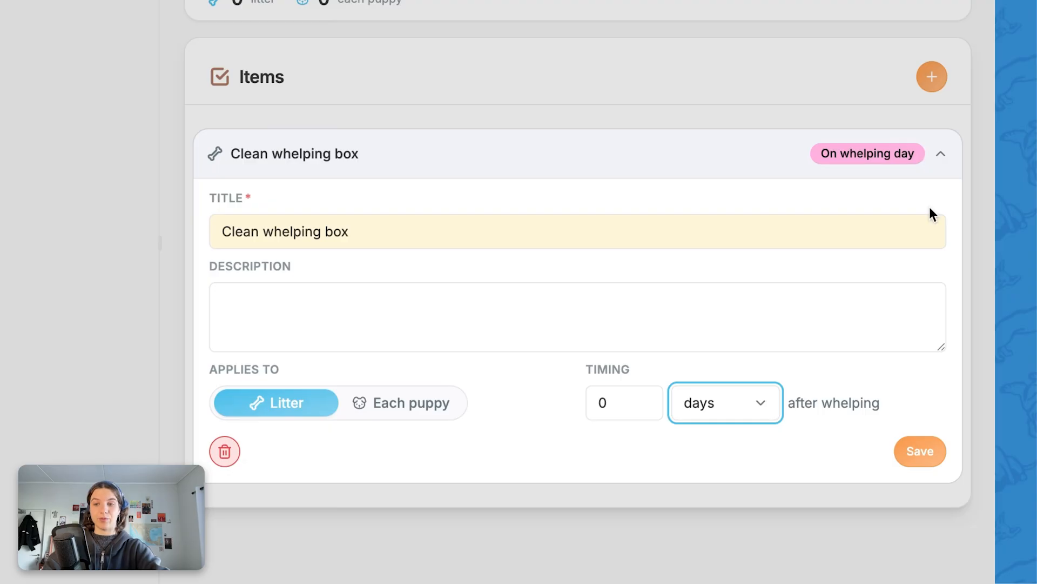
click(903, 453)
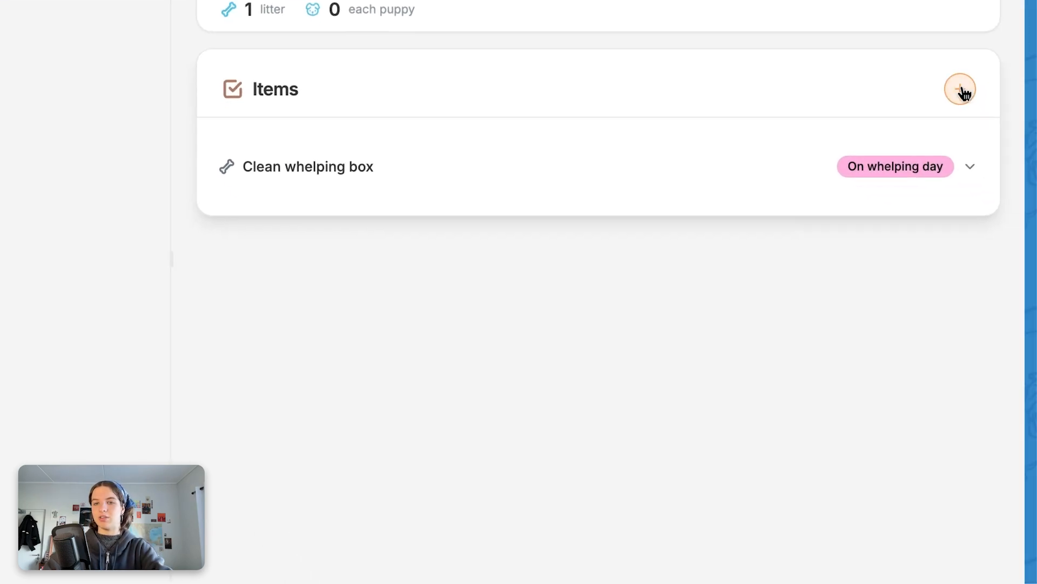
Step: Add an item titled Trim nails for each puppy, due 1 week after whelping, and save it
click(962, 89)
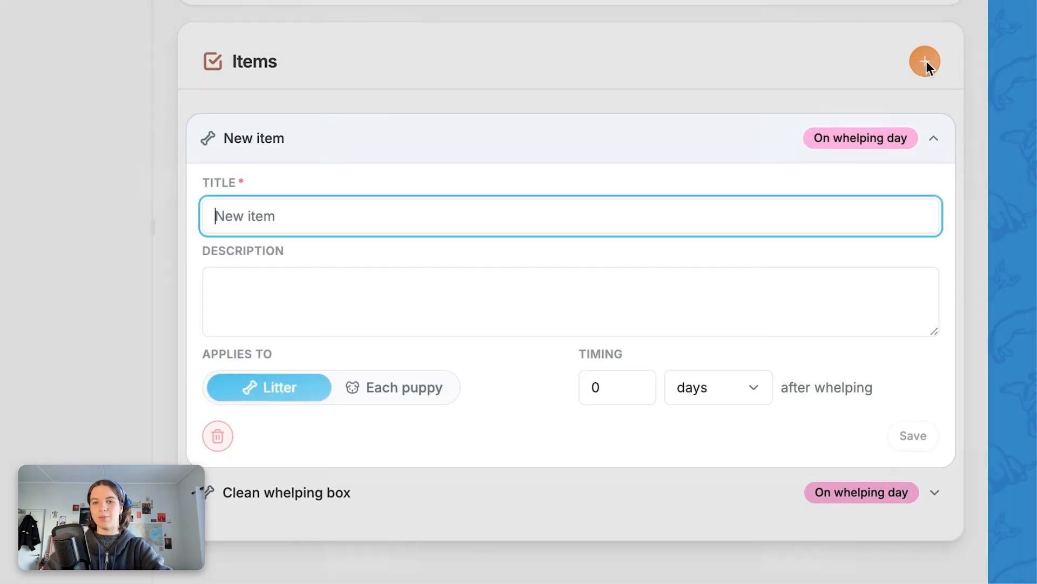
click(736, 397)
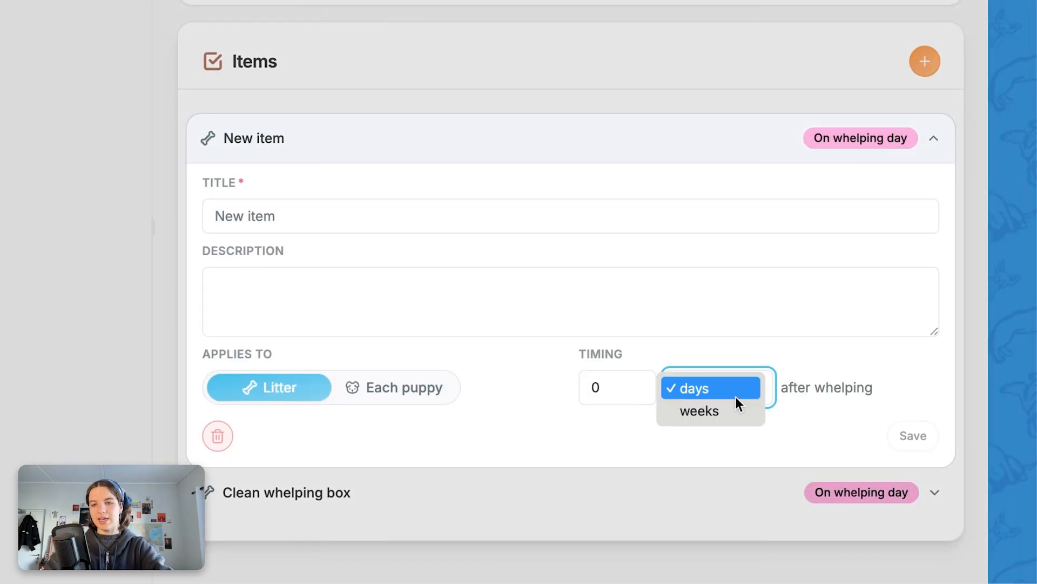
click(708, 410)
click(638, 384)
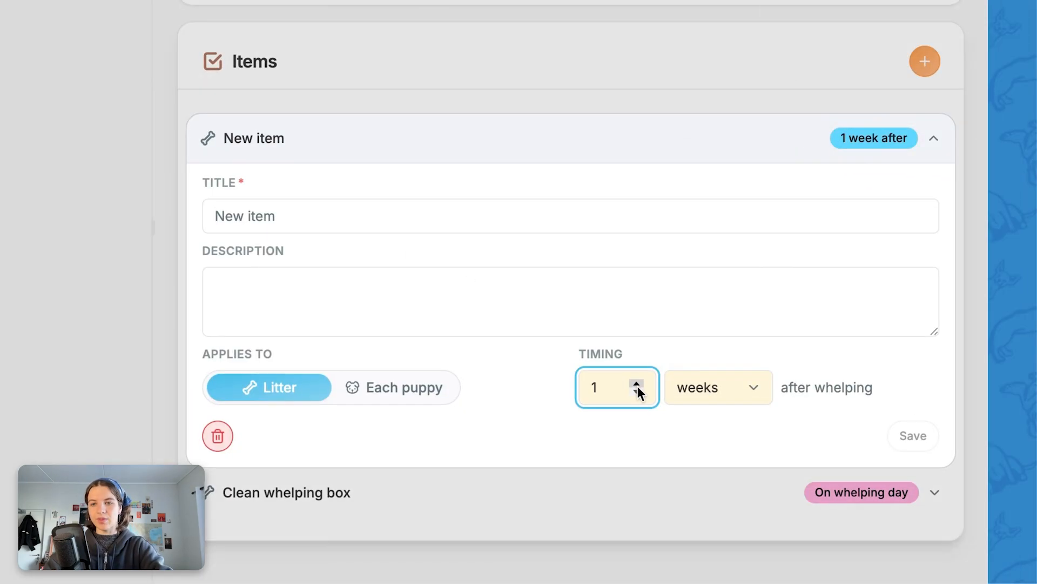
click(372, 228)
text(Tri)
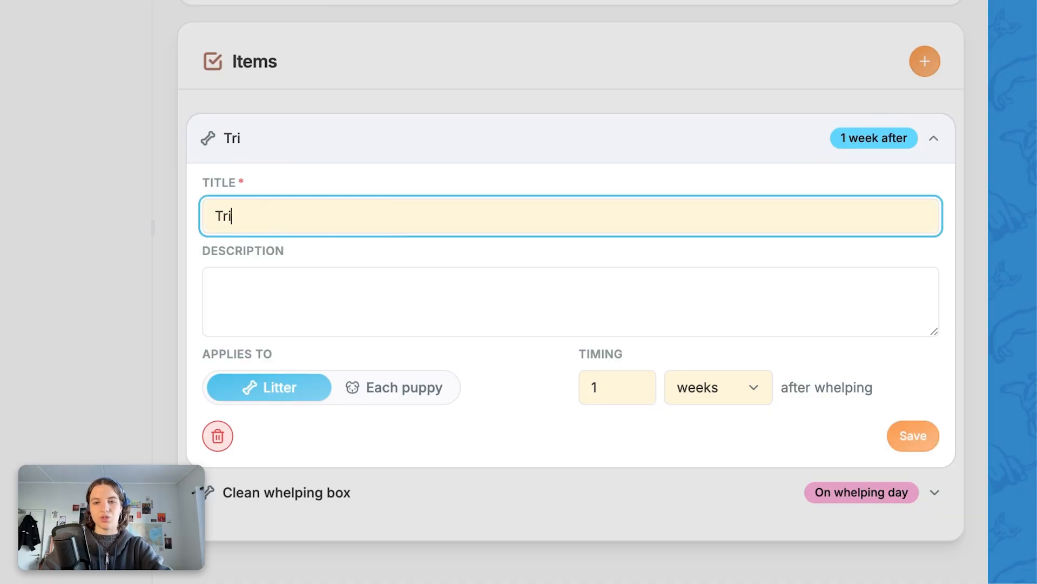
text(m nails)
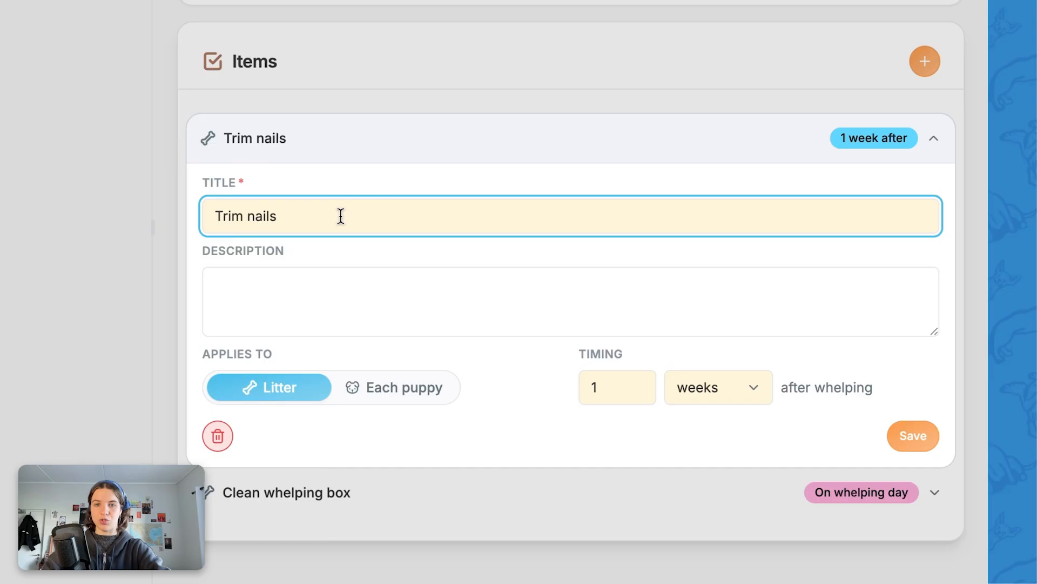
click(398, 391)
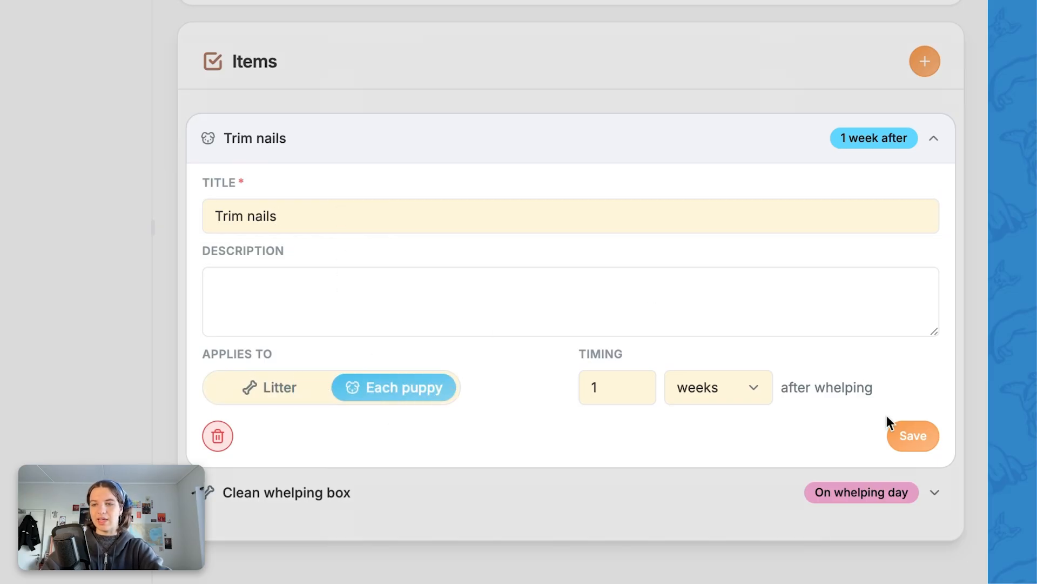
click(912, 437)
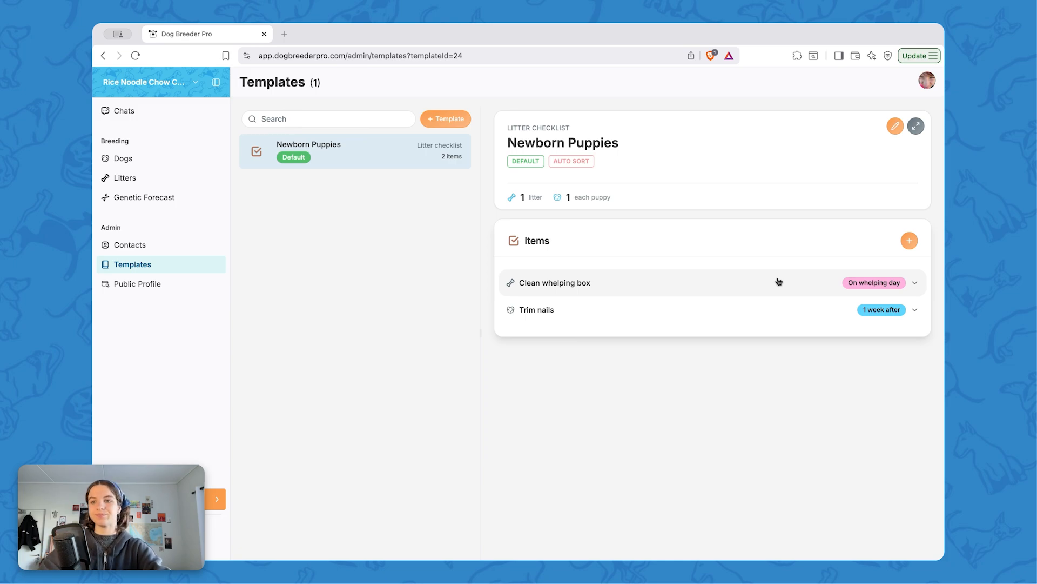
Step: Add an item titled Weigh puppies for each puppy, due on whelping day, and save it
click(909, 240)
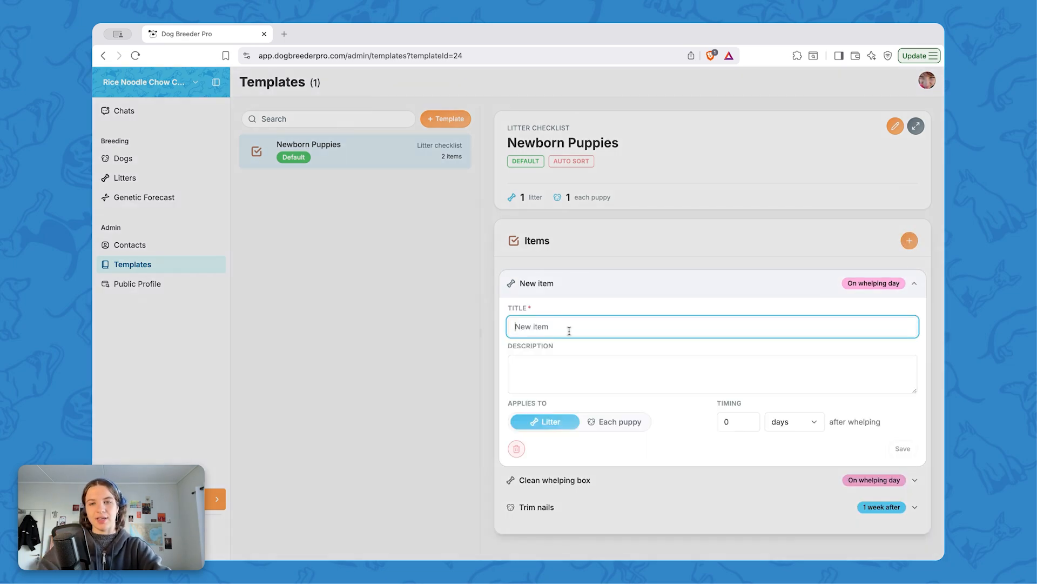
text(Weigh)
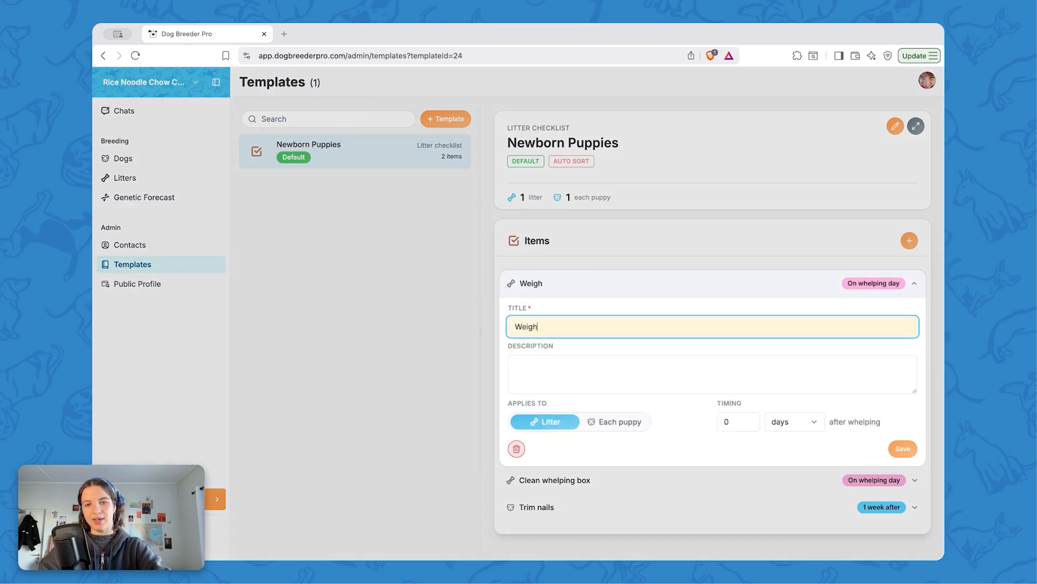
text( puppies)
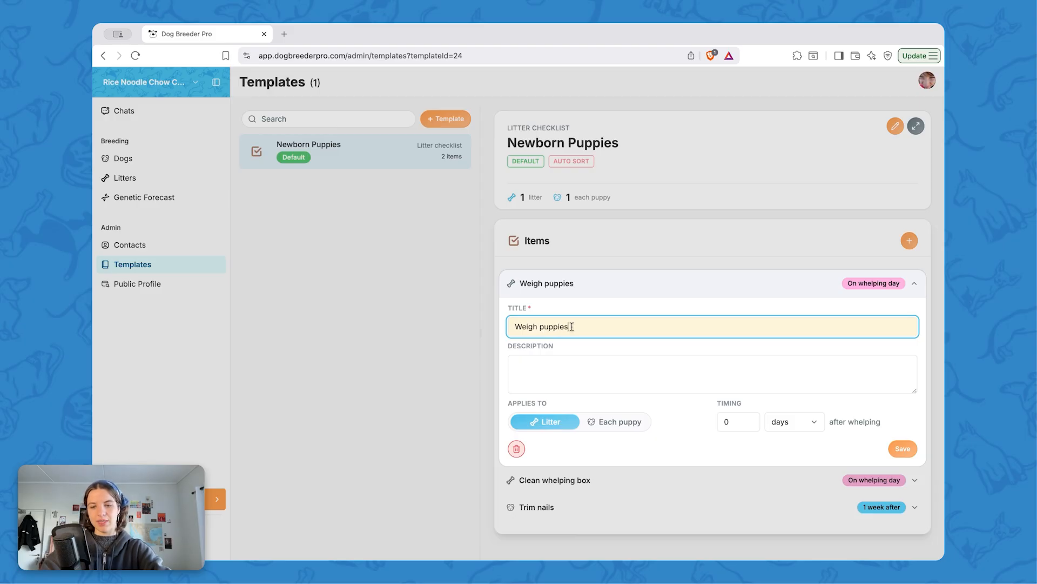
click(609, 423)
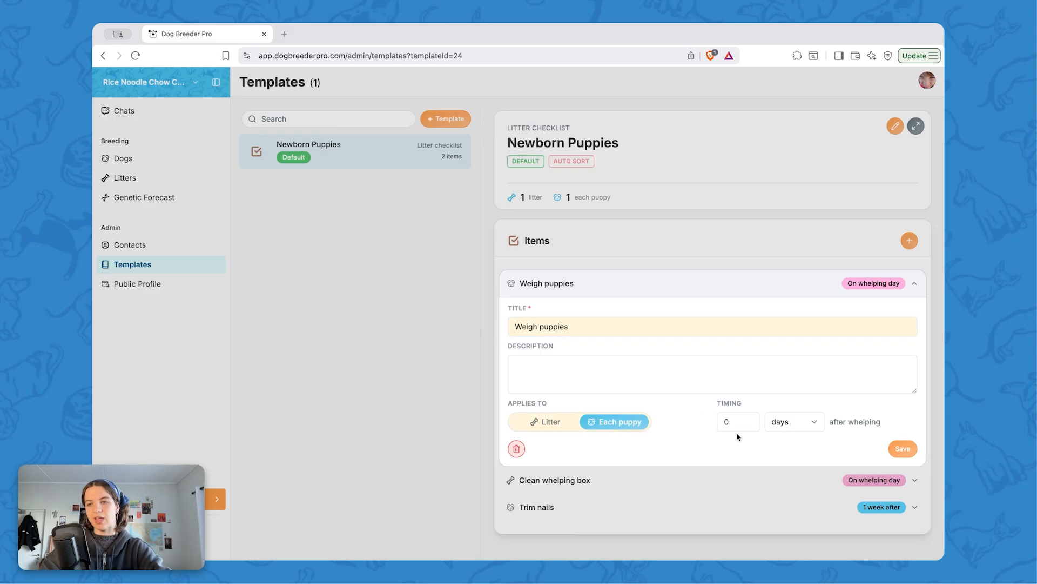
click(907, 451)
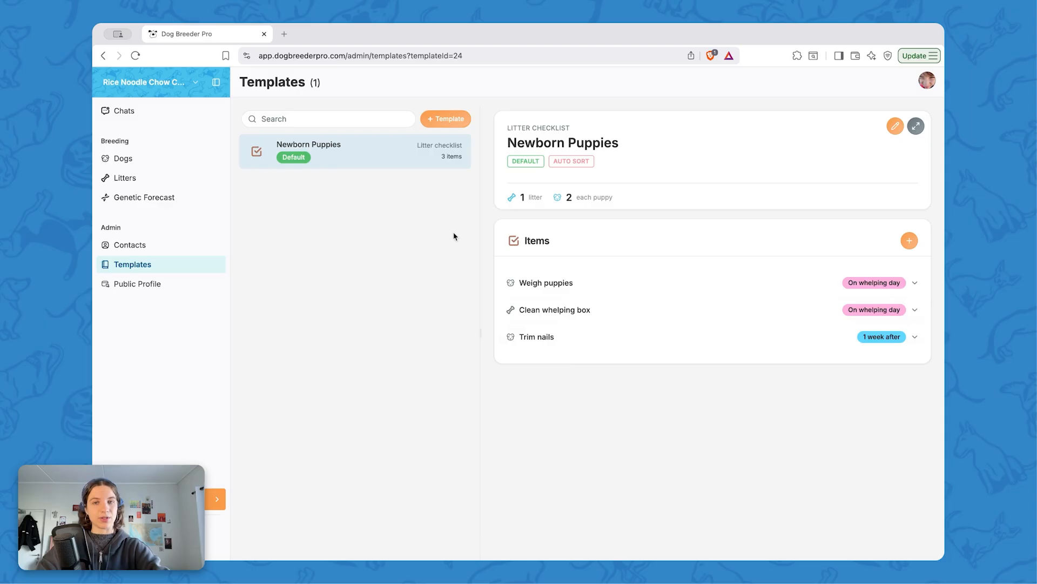
Step: Open the To-Do list of litter 4: The Pastry Shop
click(146, 180)
click(378, 199)
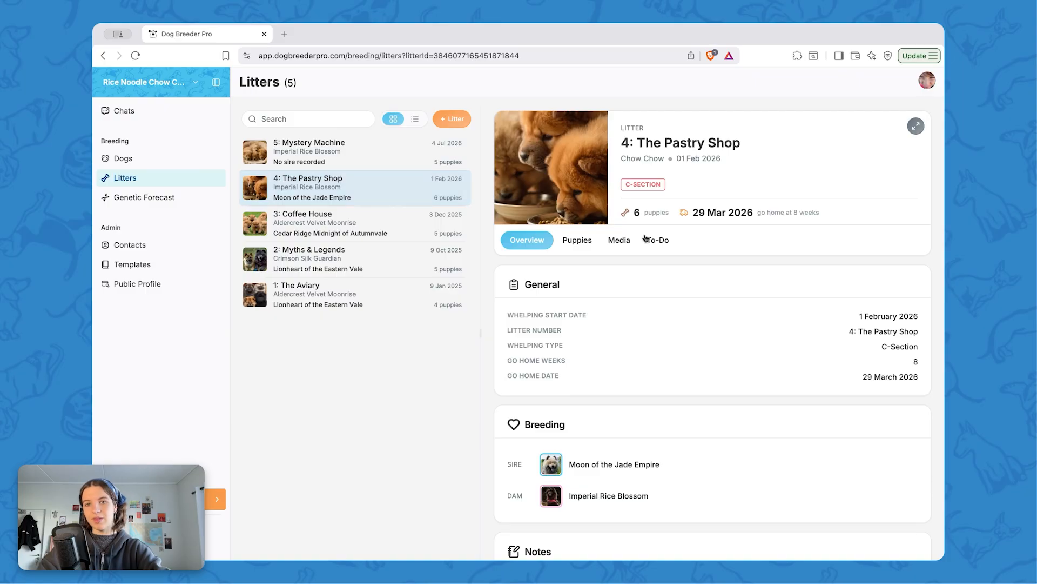
click(663, 243)
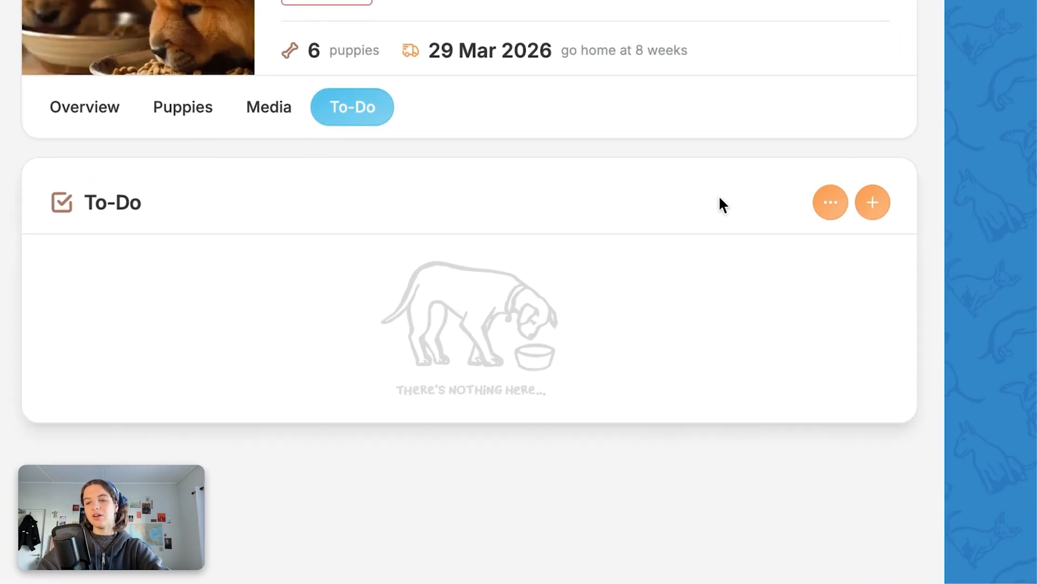
Step: Apply the Newborn Puppies checklist to this litter with anchor date 1 February 2026
click(889, 286)
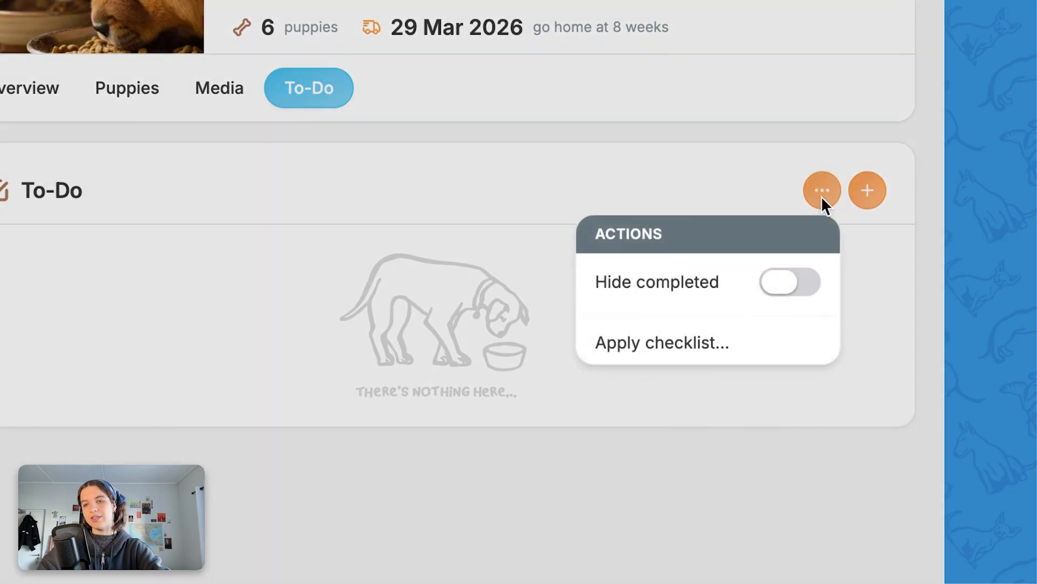
click(667, 345)
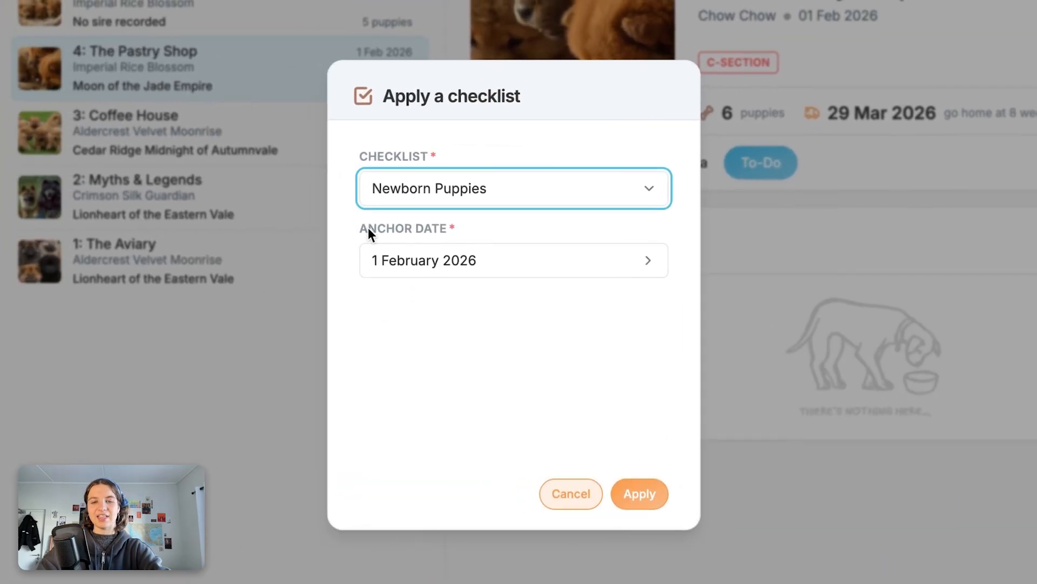
click(643, 198)
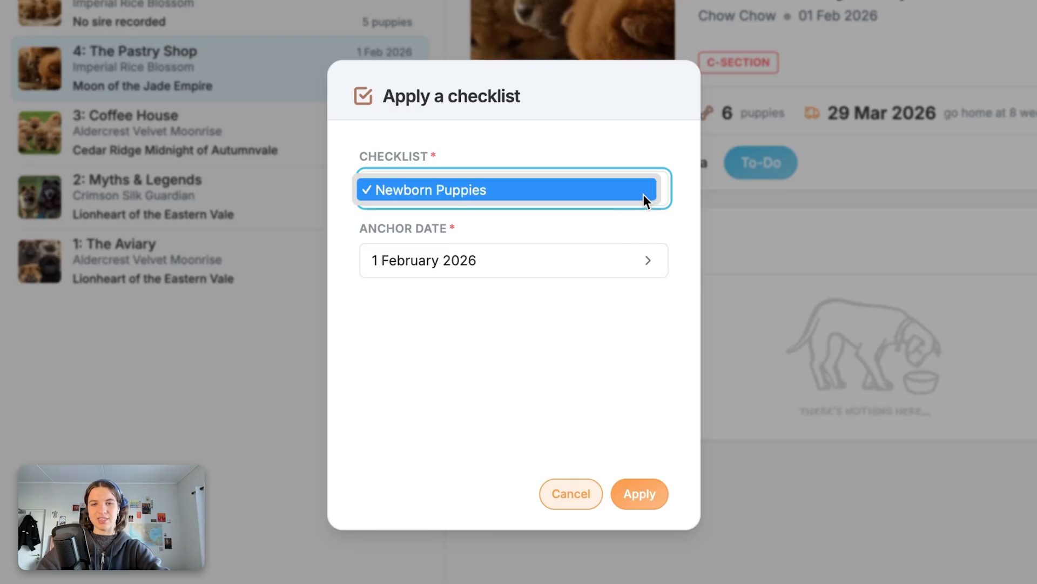
click(541, 195)
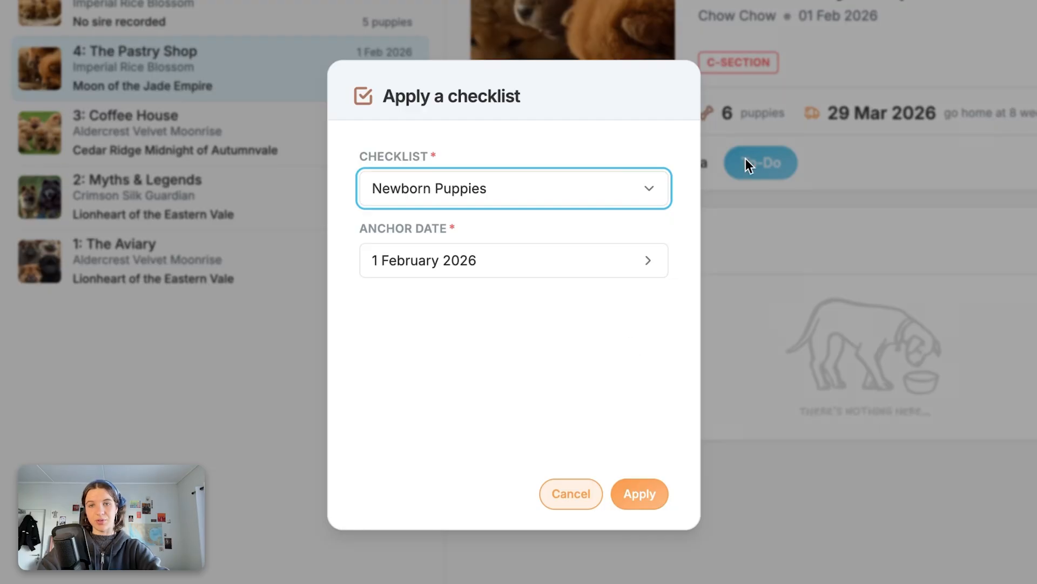
click(640, 496)
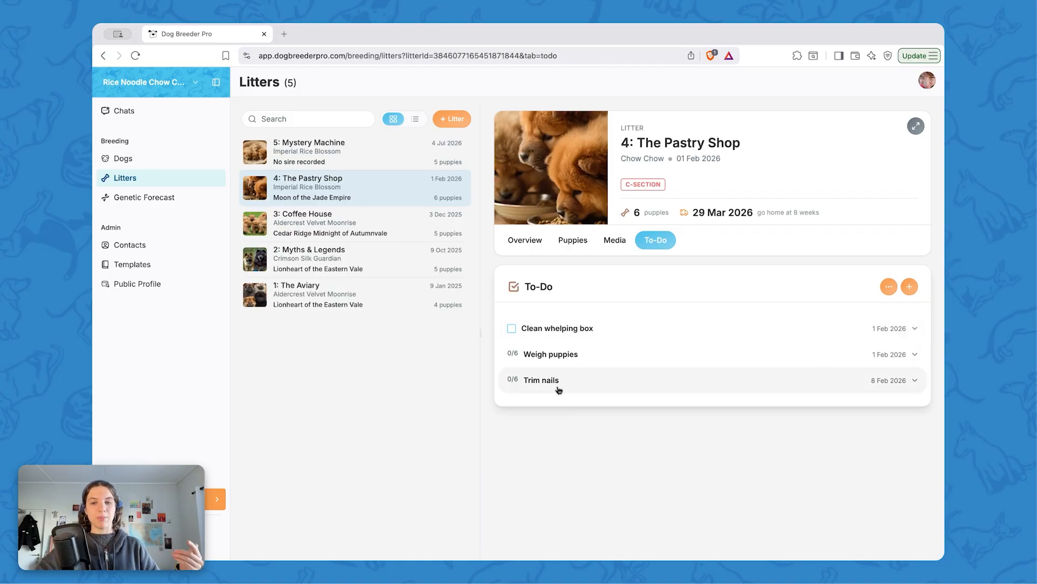
Step: Expand the Trim nails task and mark it done for the first four puppies
click(522, 385)
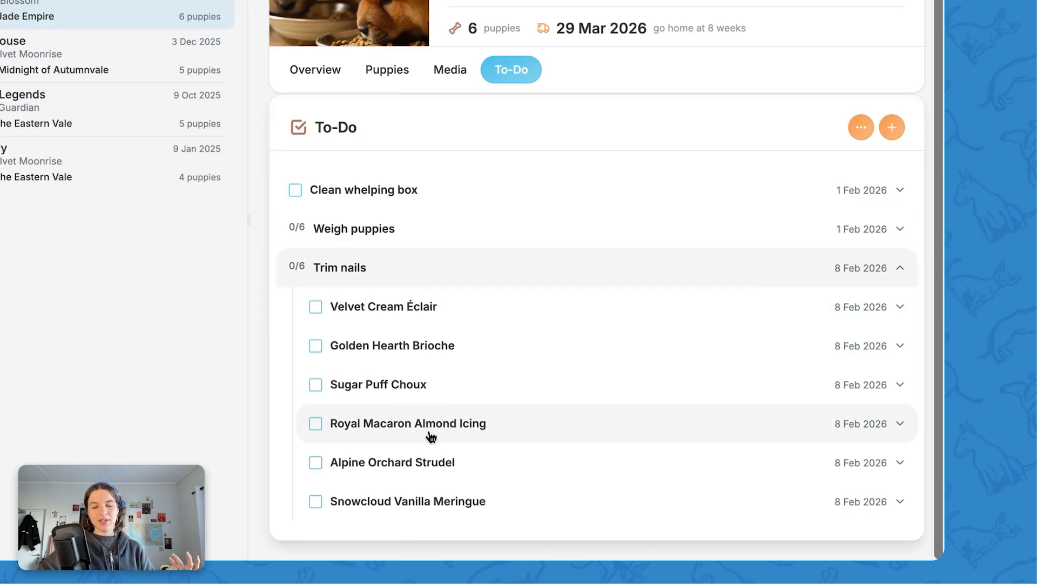
click(316, 306)
click(315, 345)
click(317, 385)
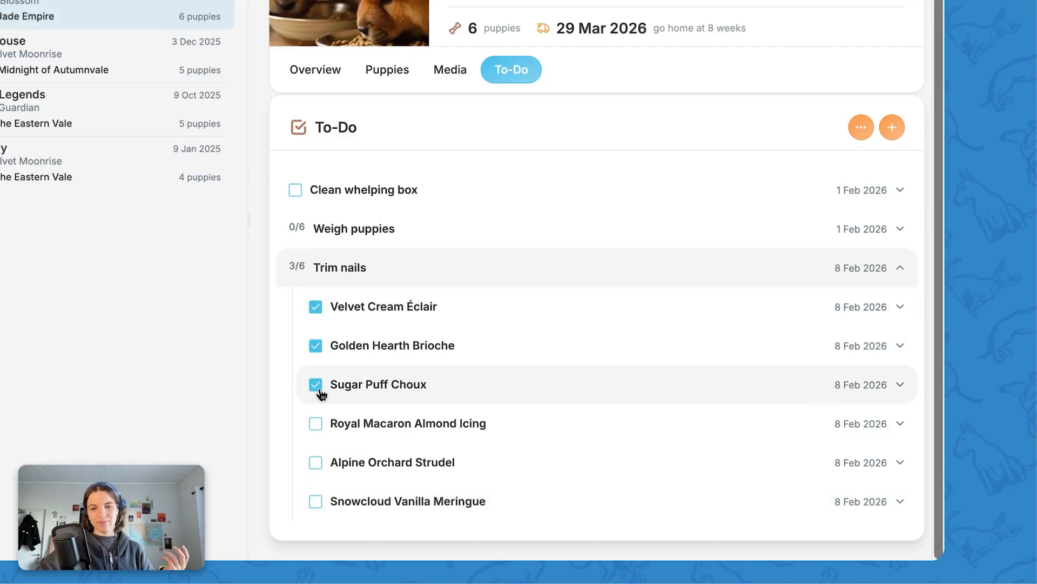
click(317, 424)
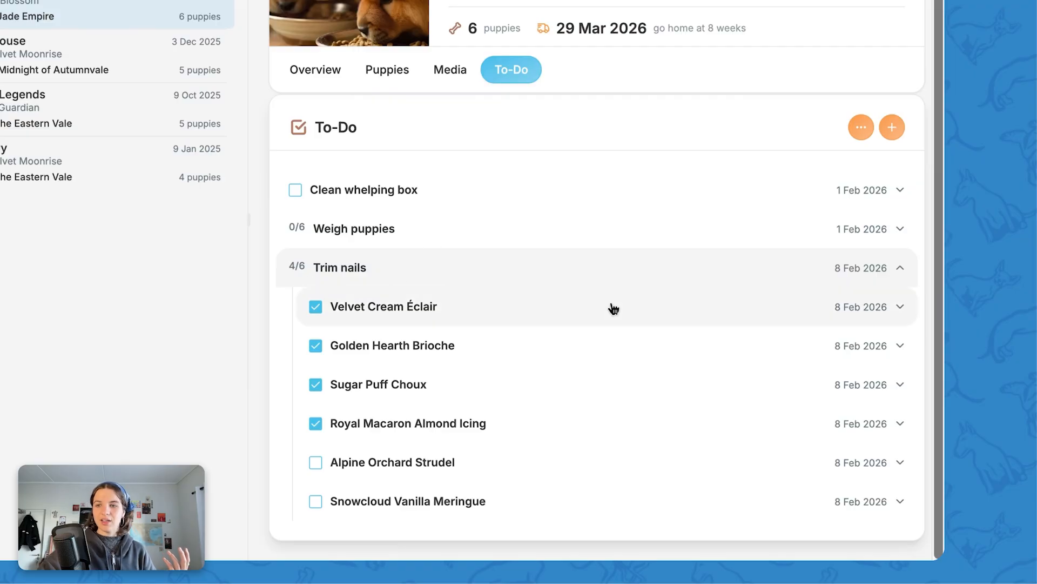
Step: Collapse Trim nails and open the Clean whelping box task to review its details
click(901, 271)
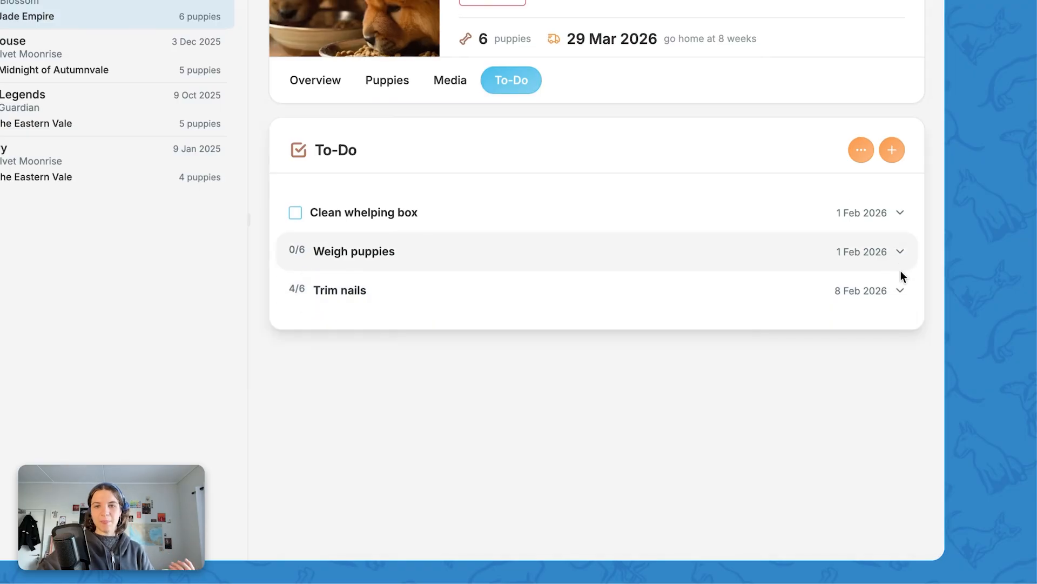
click(901, 215)
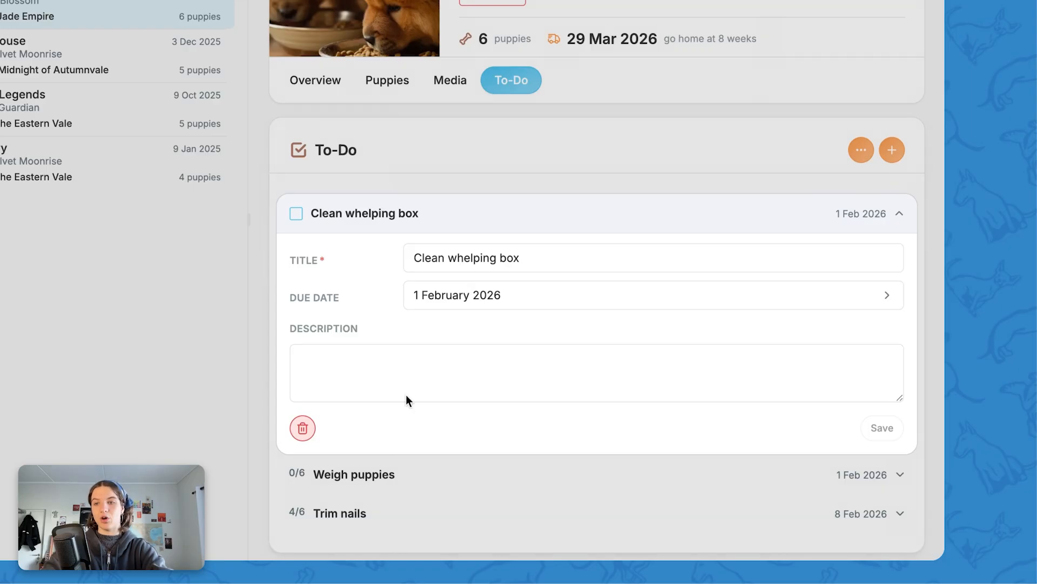
click(900, 215)
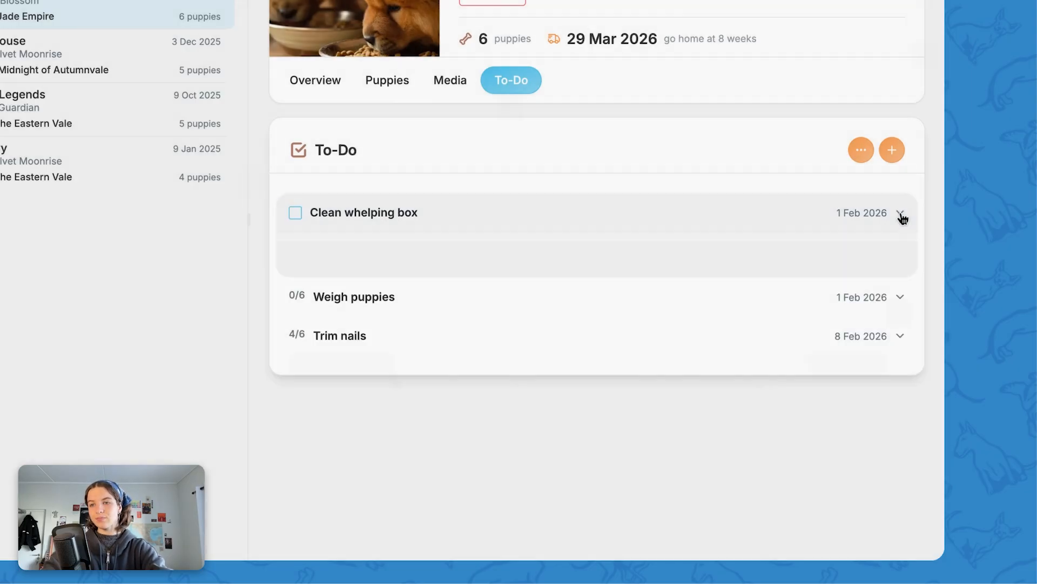
Step: Open the Weigh puppies task and delete it for Velvet Cream Éclair
click(898, 252)
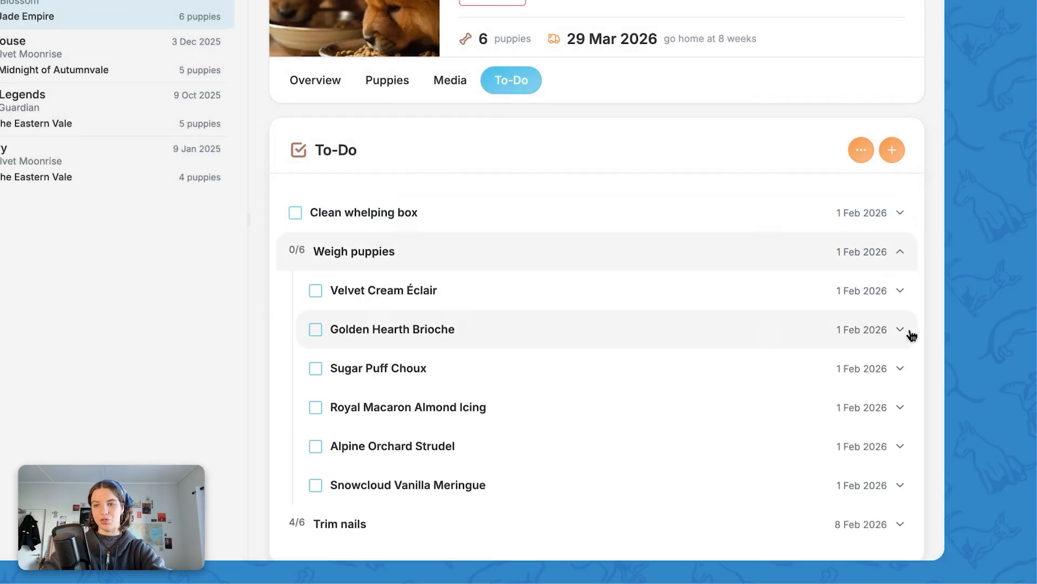
click(898, 294)
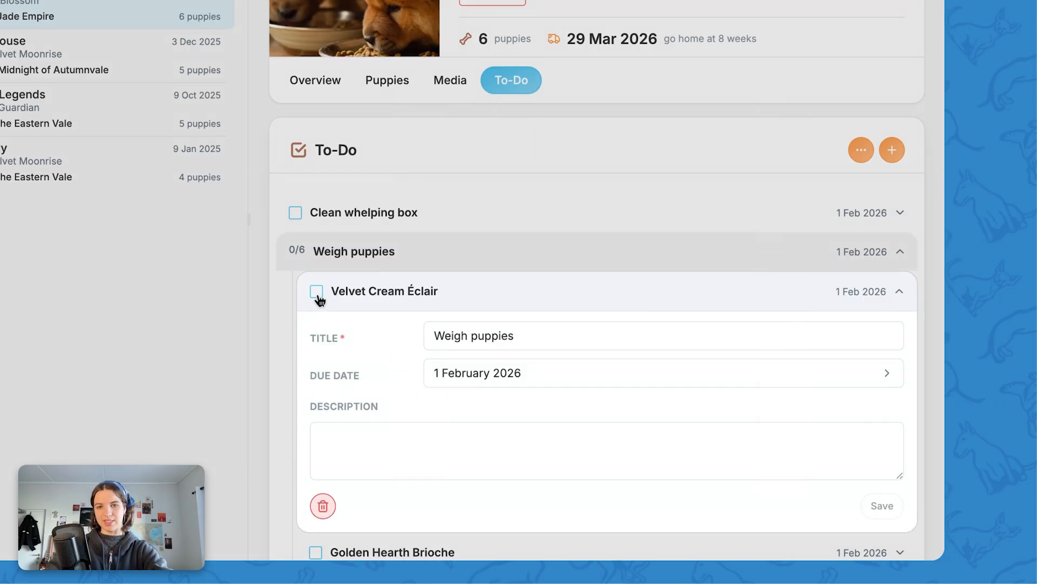
click(324, 506)
click(453, 224)
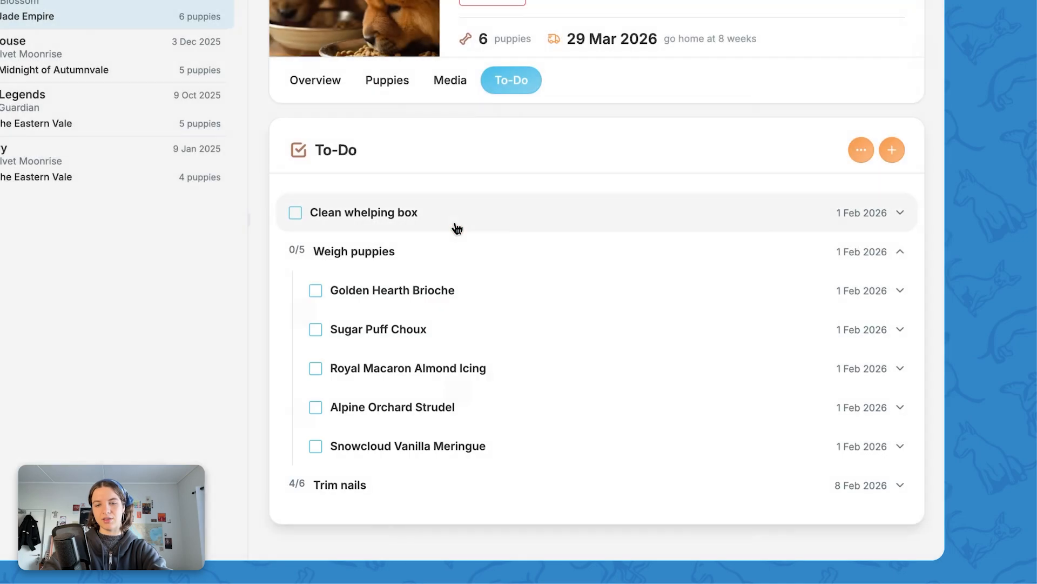
Step: Add a new litter to-do titled "Buy toys" and save it
click(892, 150)
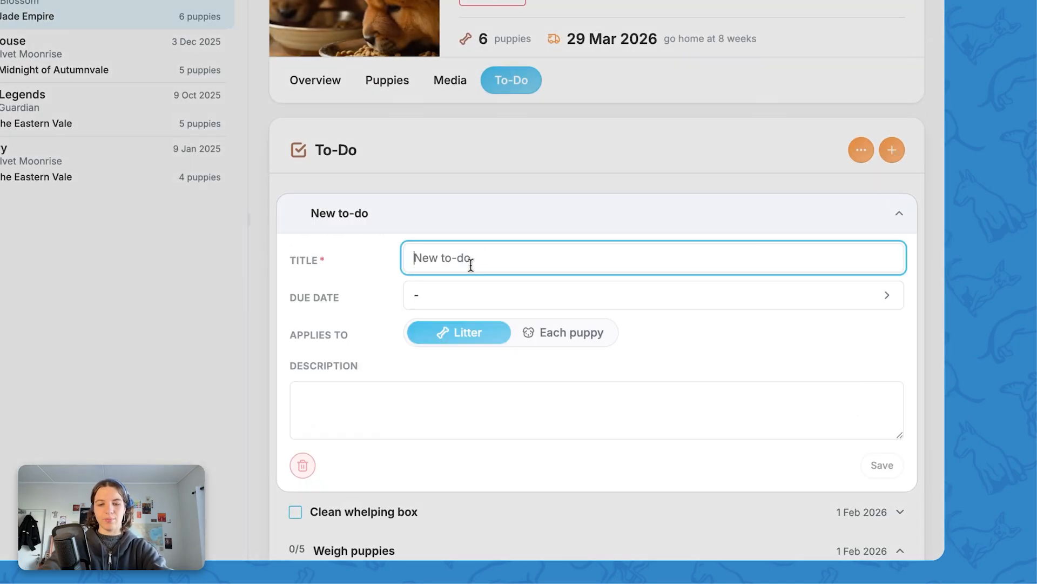
text(Bu)
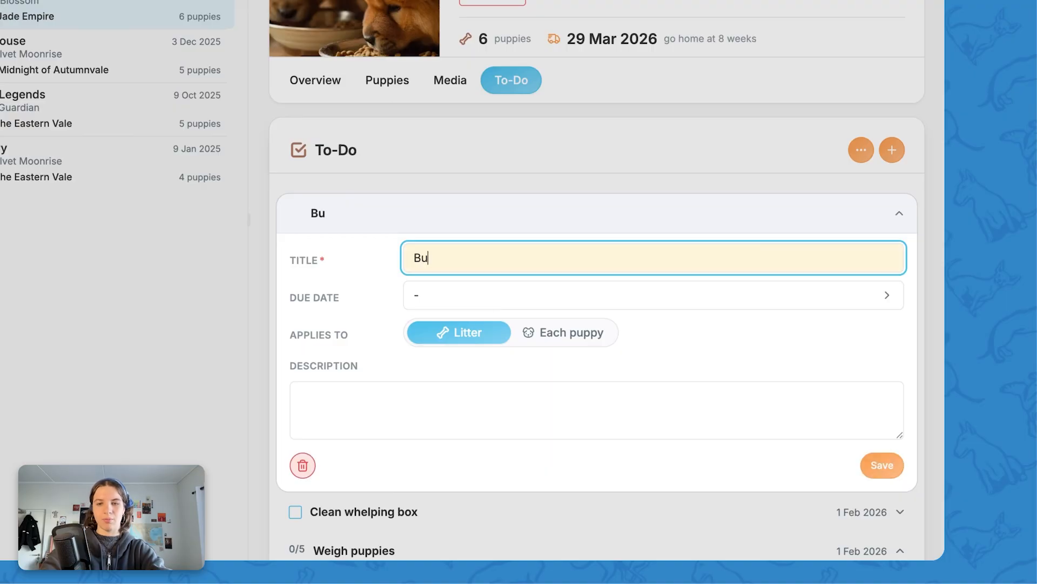
text(y toys)
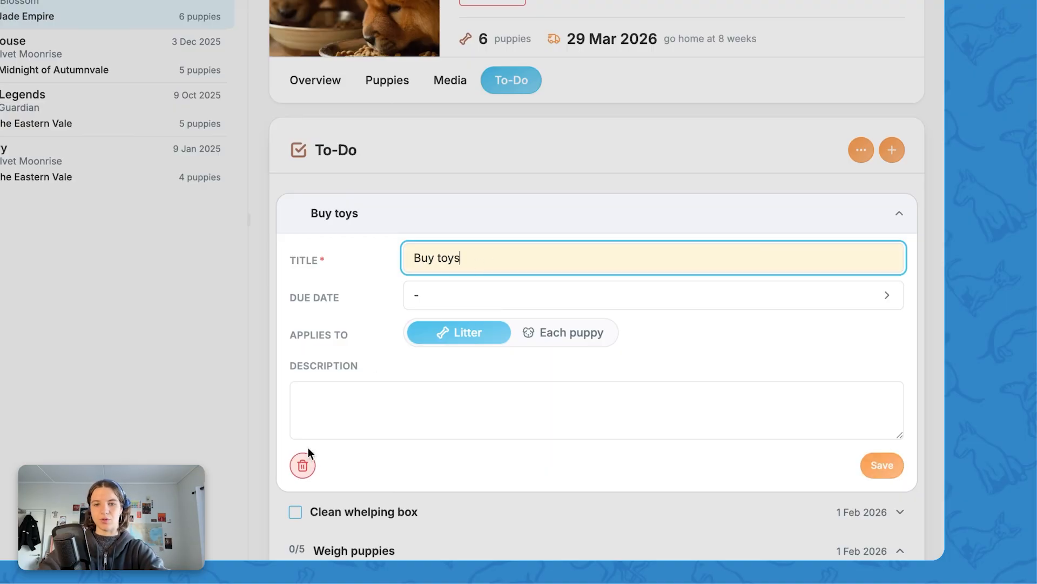
click(887, 457)
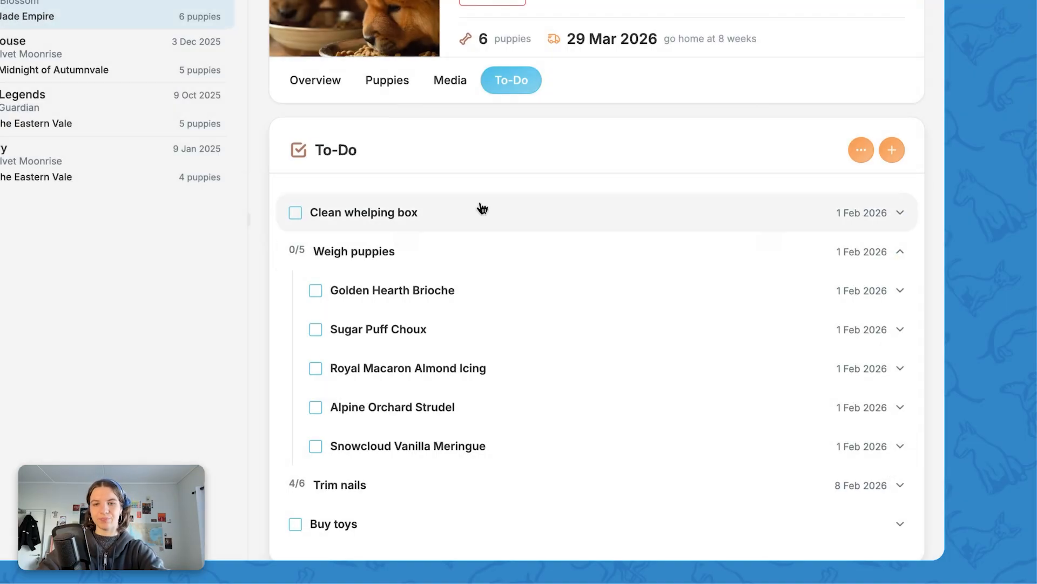
Step: Expand the Trim nails task to review which puppies have it checked off
scroll(480, 206, down, 1)
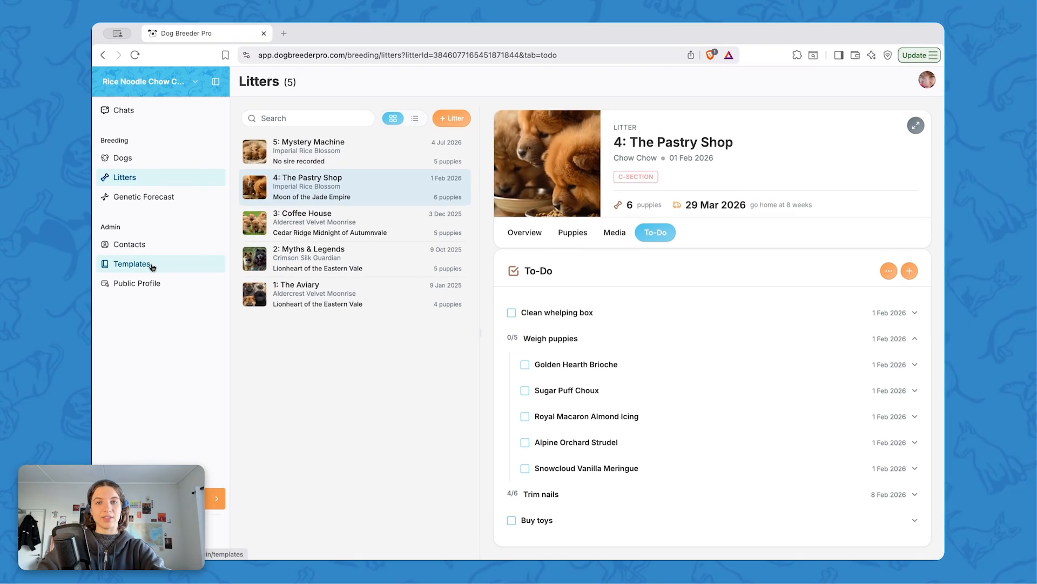
click(153, 265)
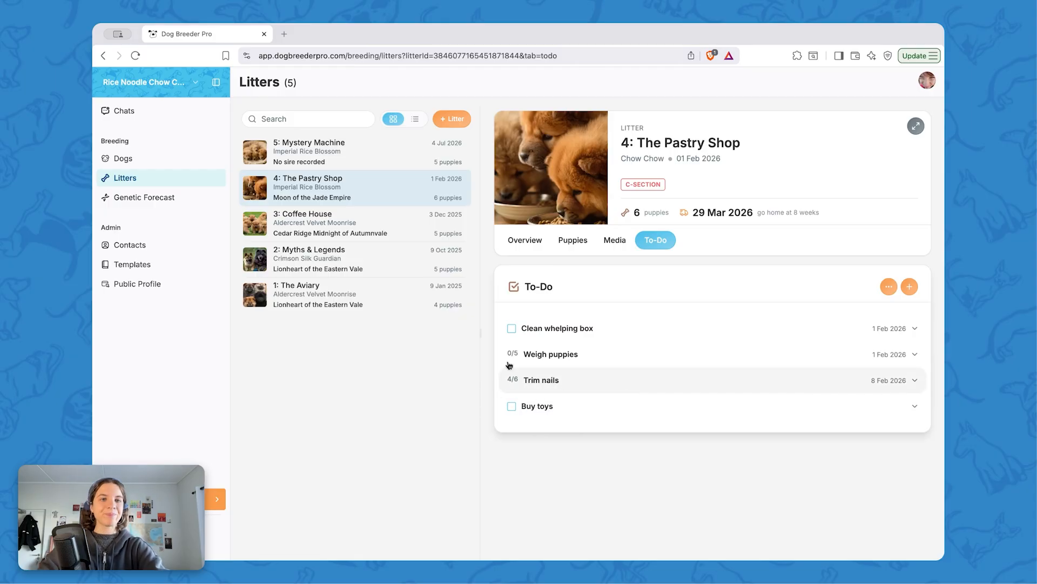
click(915, 380)
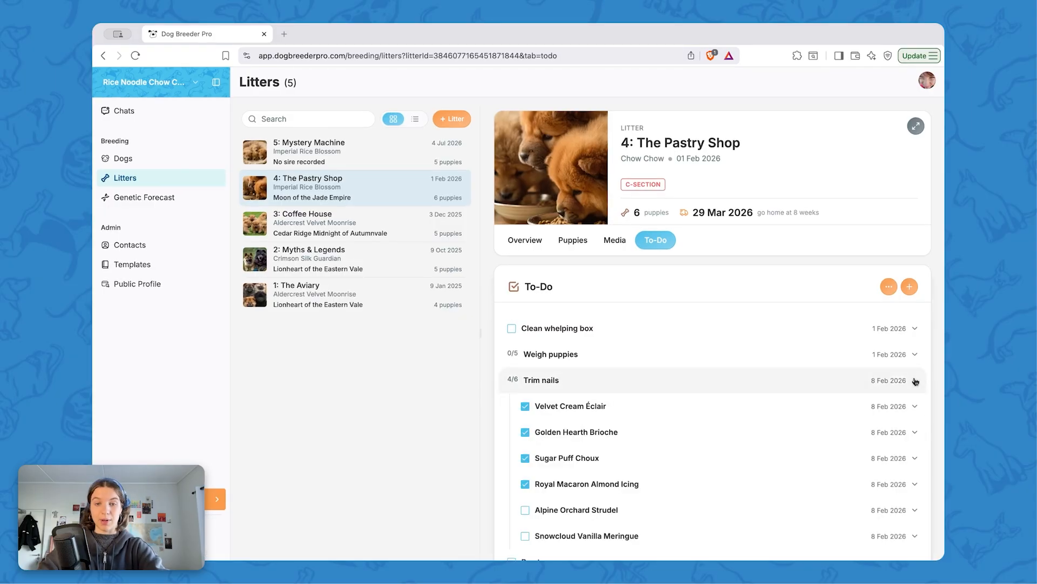
scroll(538, 465, down, 2)
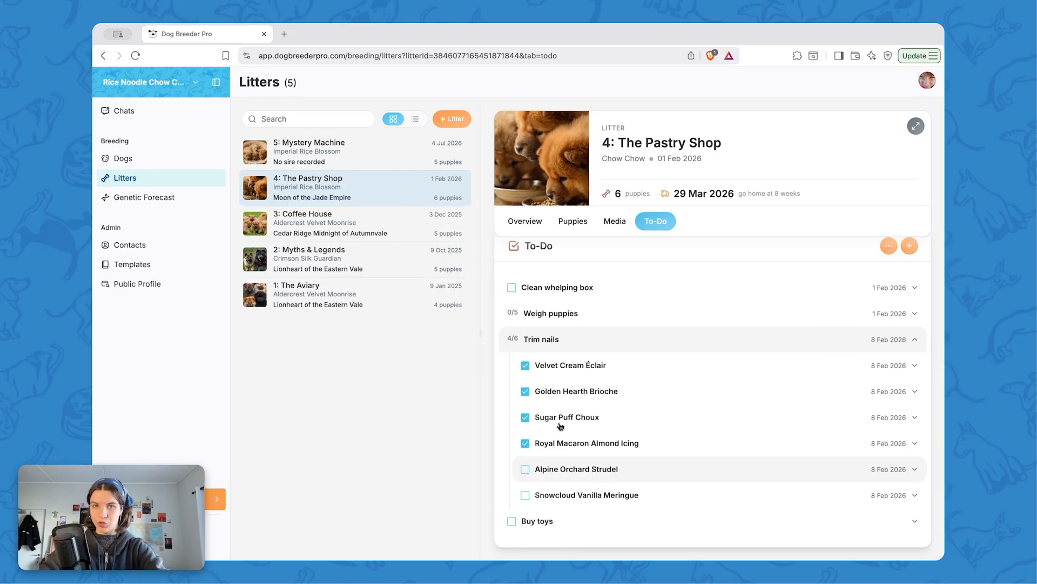
Step: Open the dog Alpine Orchard Strudel's Events & To-Do tab to view its puppy tasks
click(131, 155)
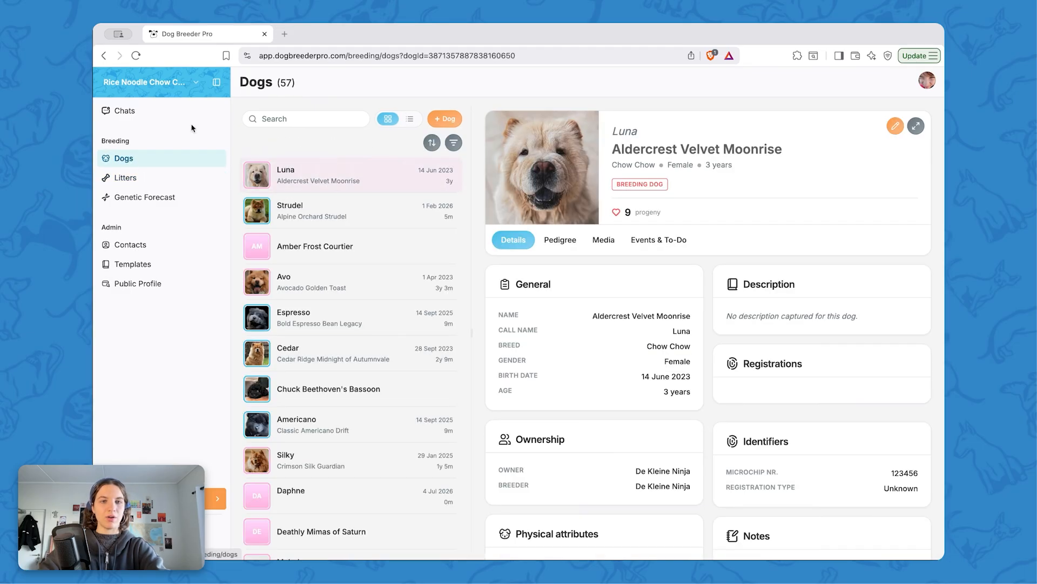
click(315, 216)
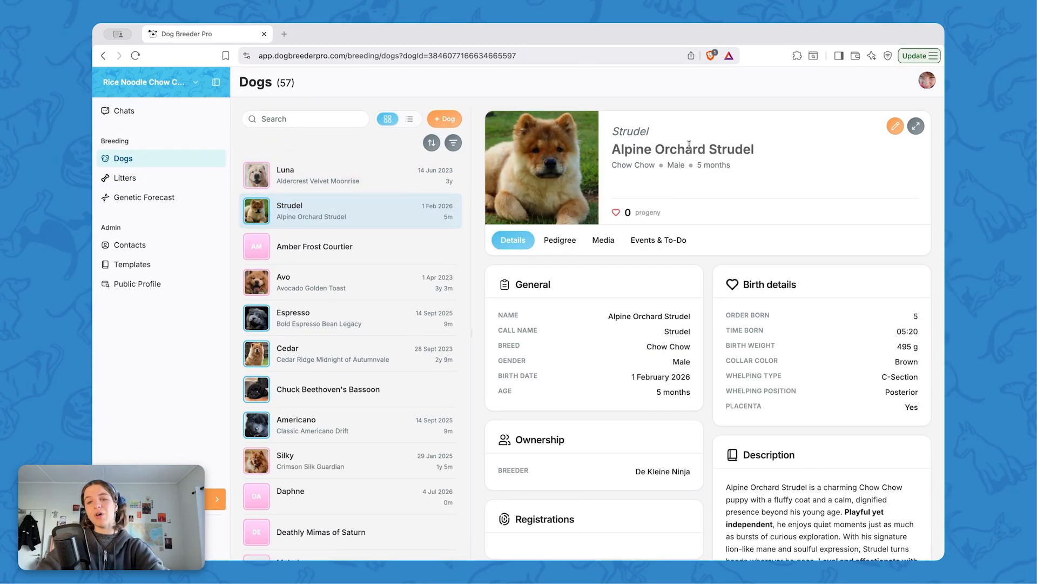
click(657, 244)
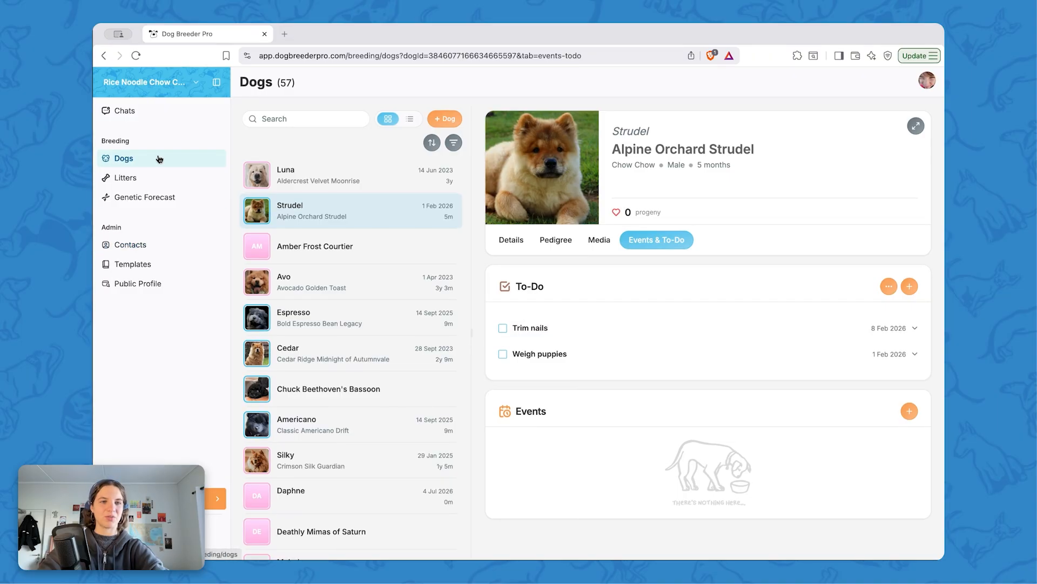
Step: Edit the Newborn Puppies template to turn off its Default setting and save
click(140, 269)
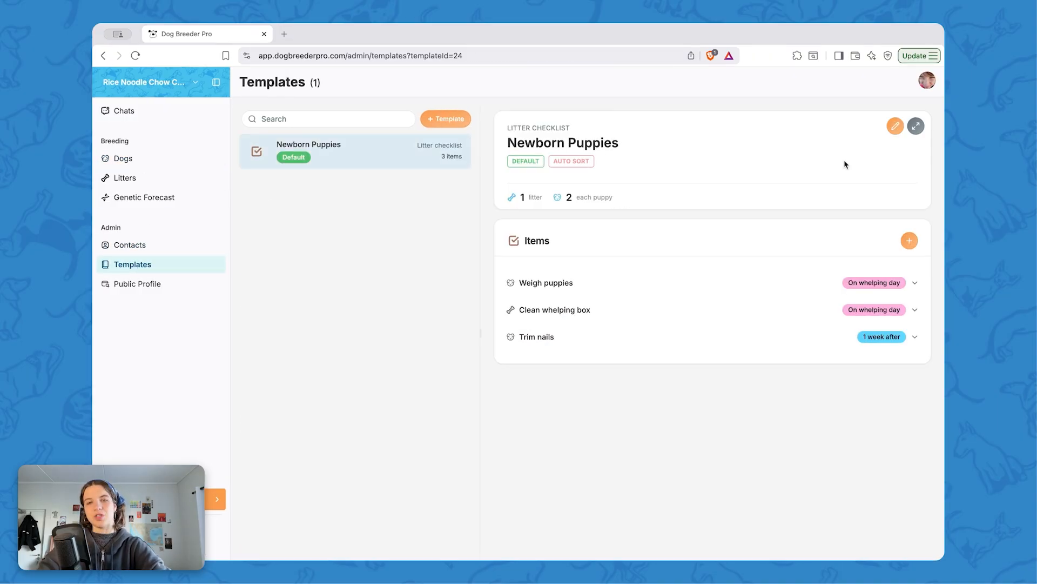
click(895, 126)
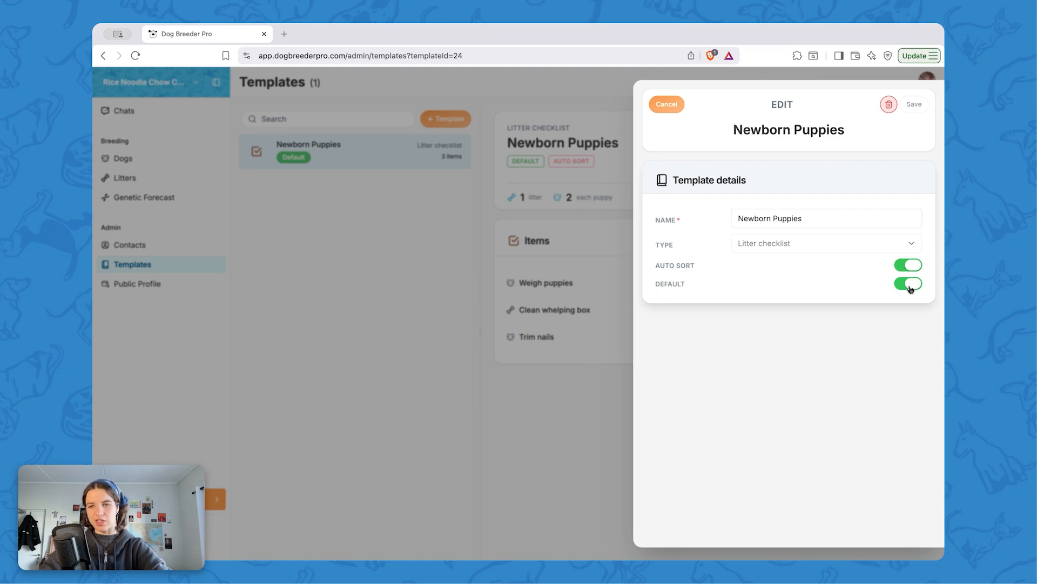
click(910, 284)
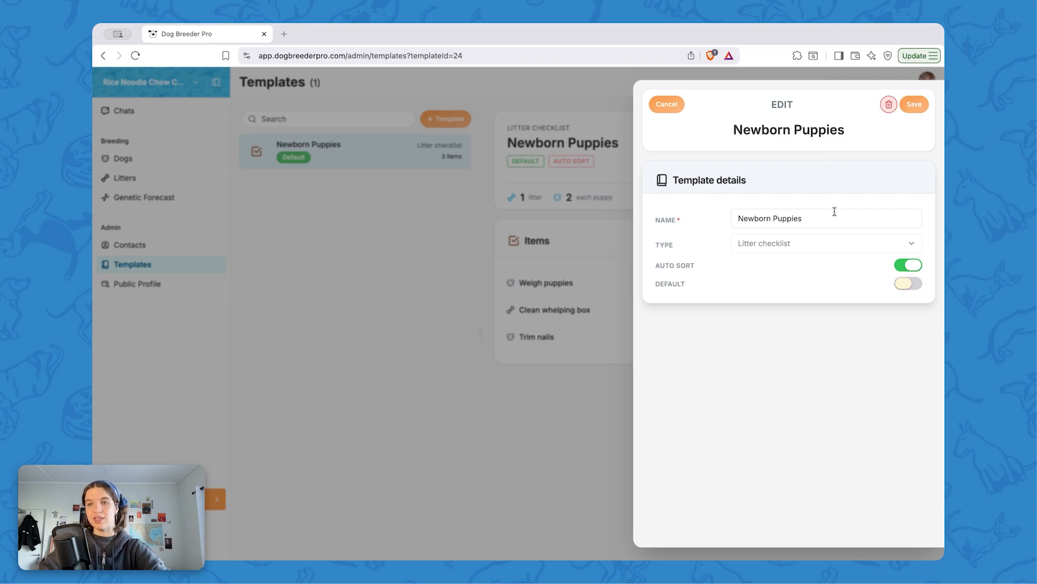
click(914, 104)
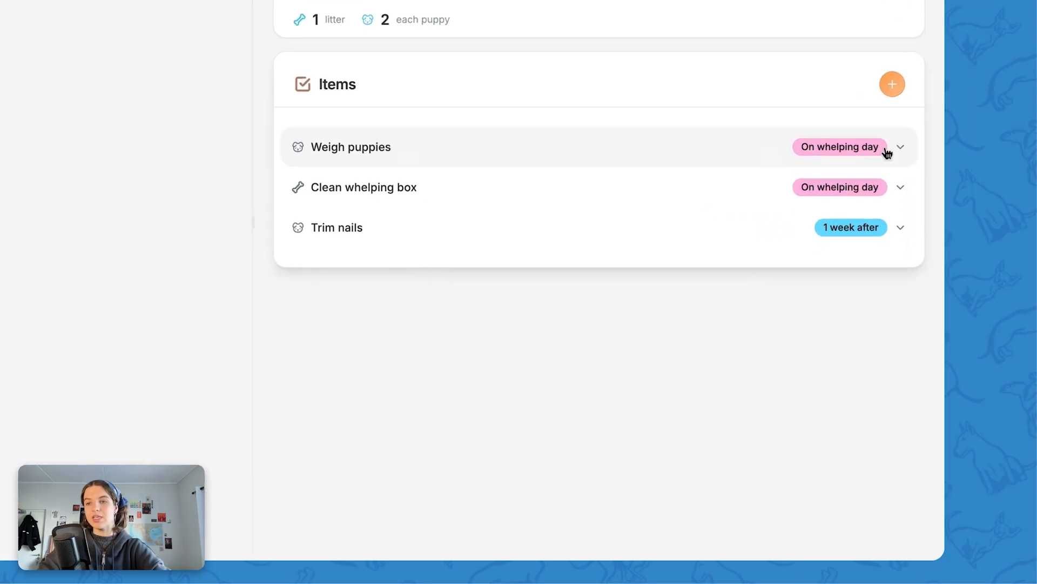
Step: Expand the Weigh puppies template item and switch its Applies to between Litter and Each puppy
click(902, 146)
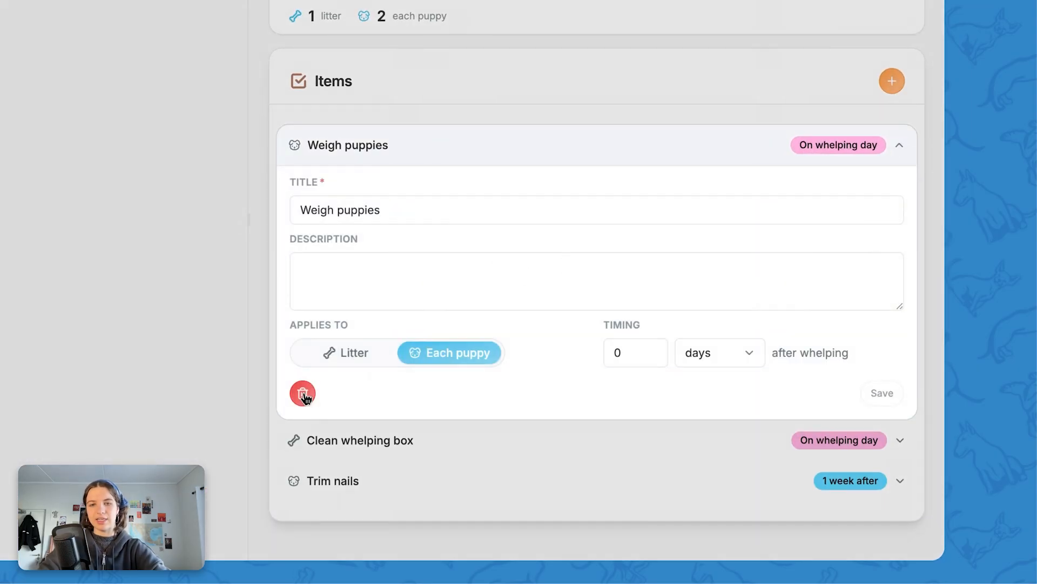
click(354, 359)
click(437, 359)
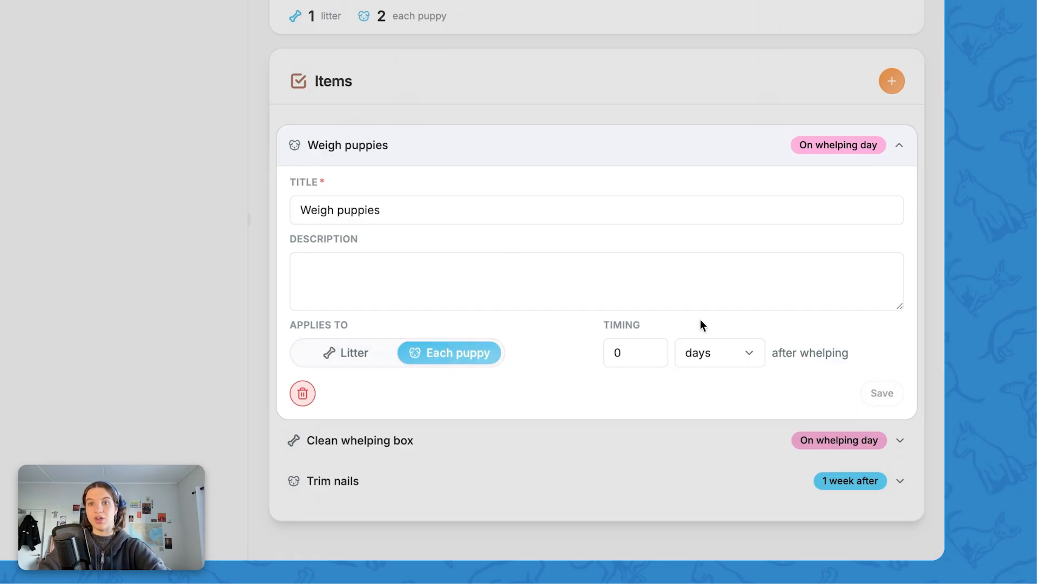
click(904, 147)
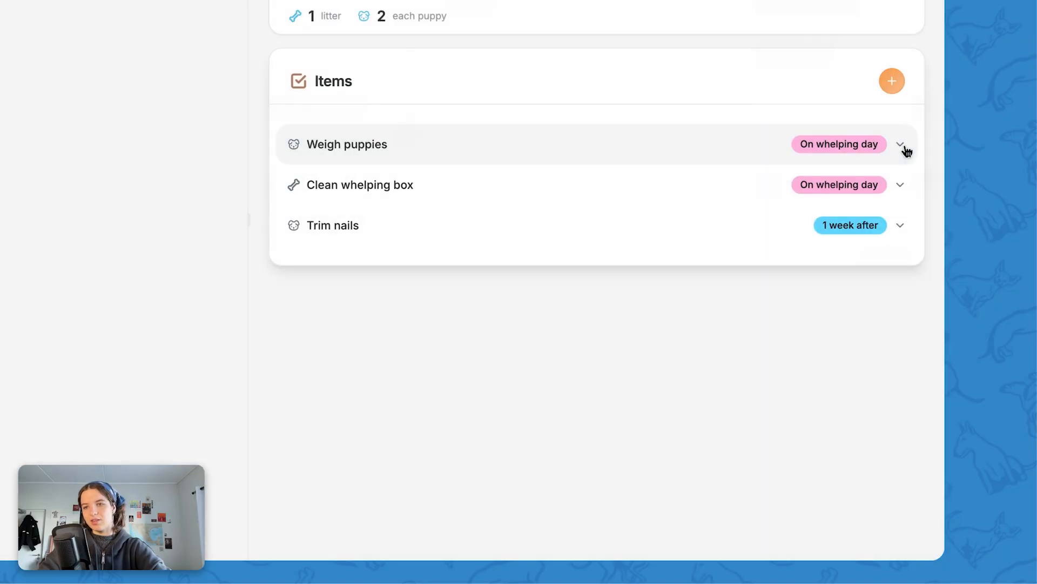